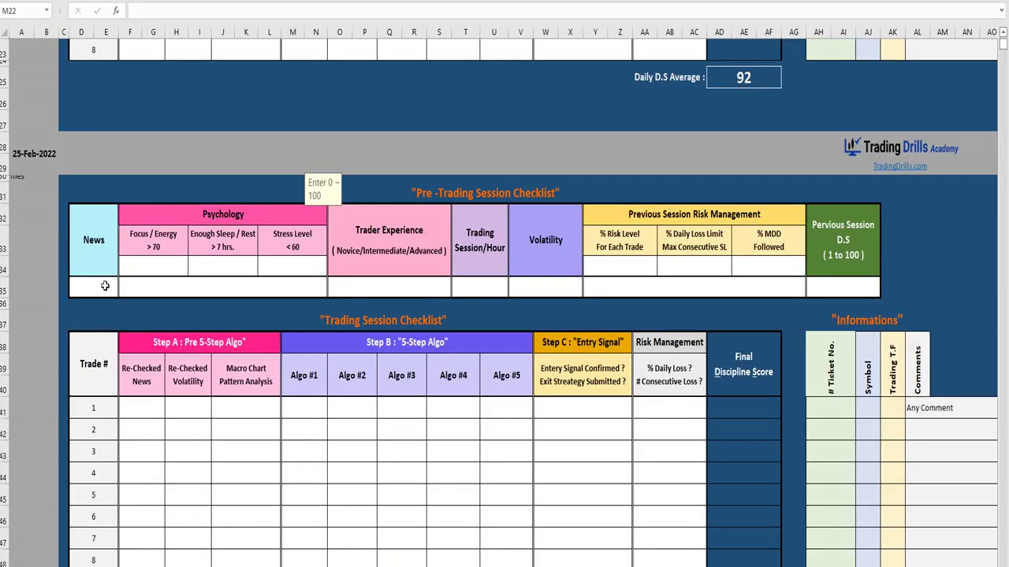
- Answer YES for News and for Focus / Energy > 70 in the 25-Feb-2022 pre-trading session checklist
left_click(112, 292)
left_click(123, 293)
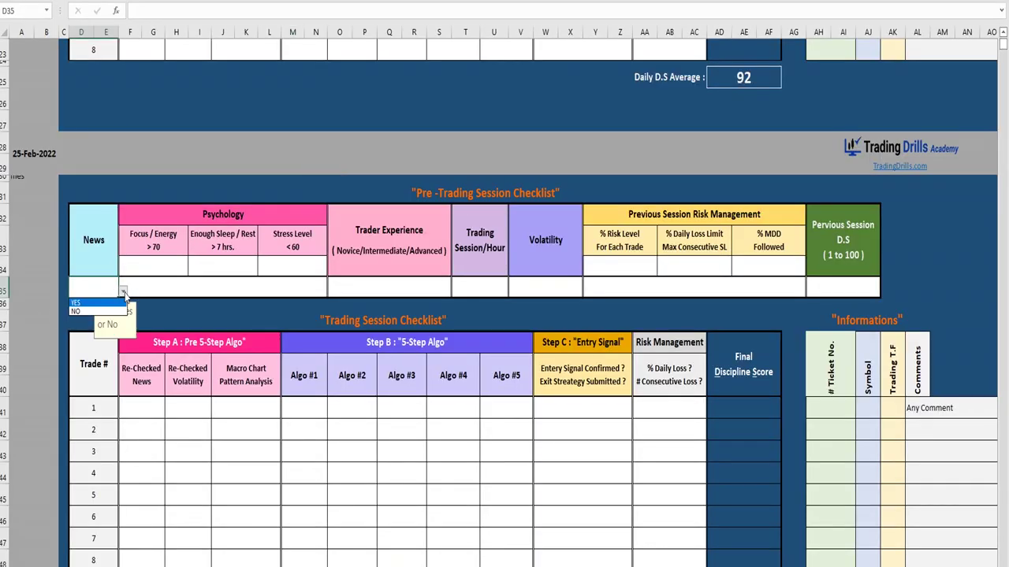
left_click(96, 304)
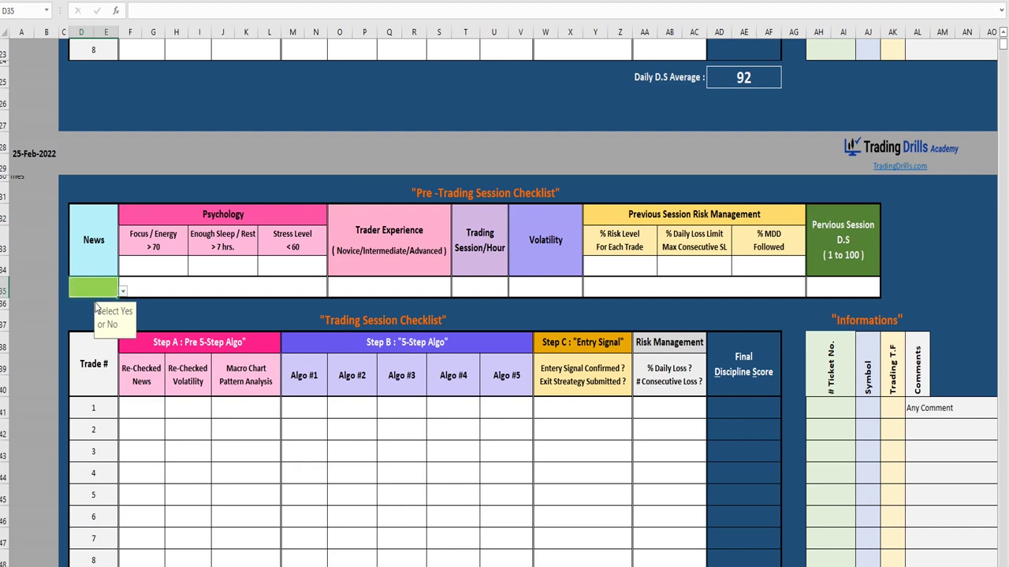
left_click(151, 271)
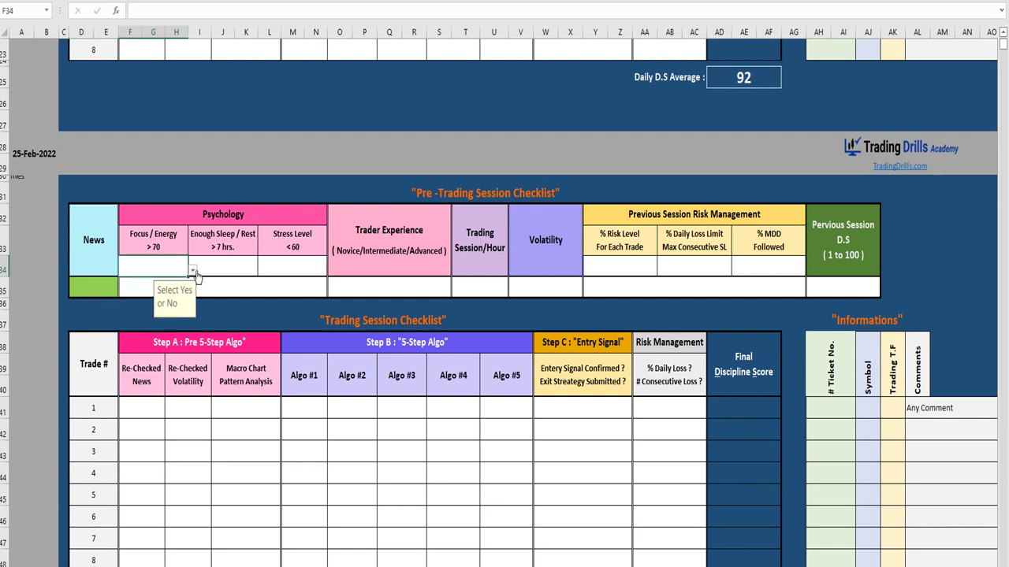
left_click(192, 271)
left_click(182, 283)
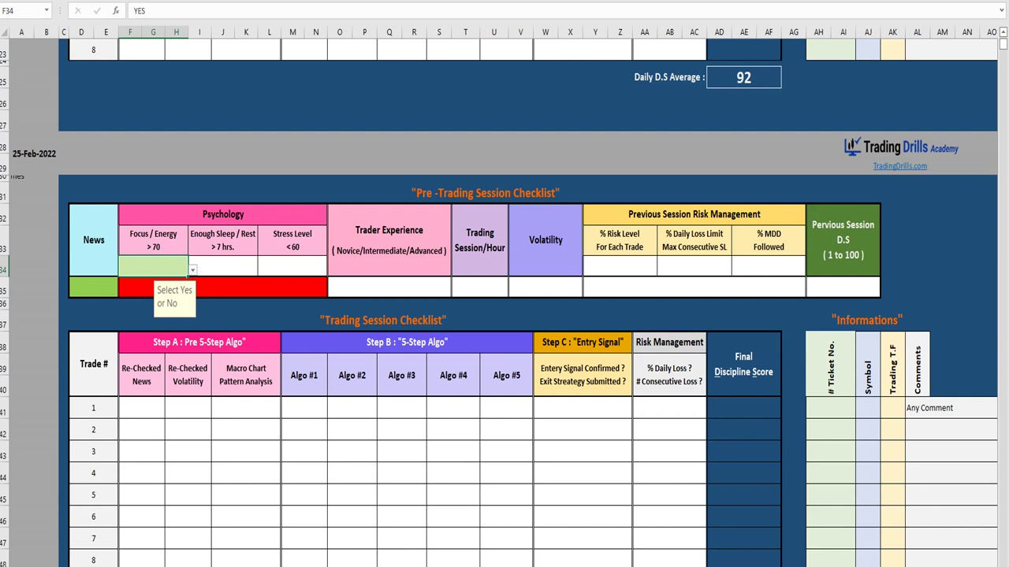
- Complete the remaining pre-trading checks with YES and Advanced trader experience, and enter 92 as the previous session D.S
key("ctrl+c")
key("ctrl+v")
left_click(766, 270)
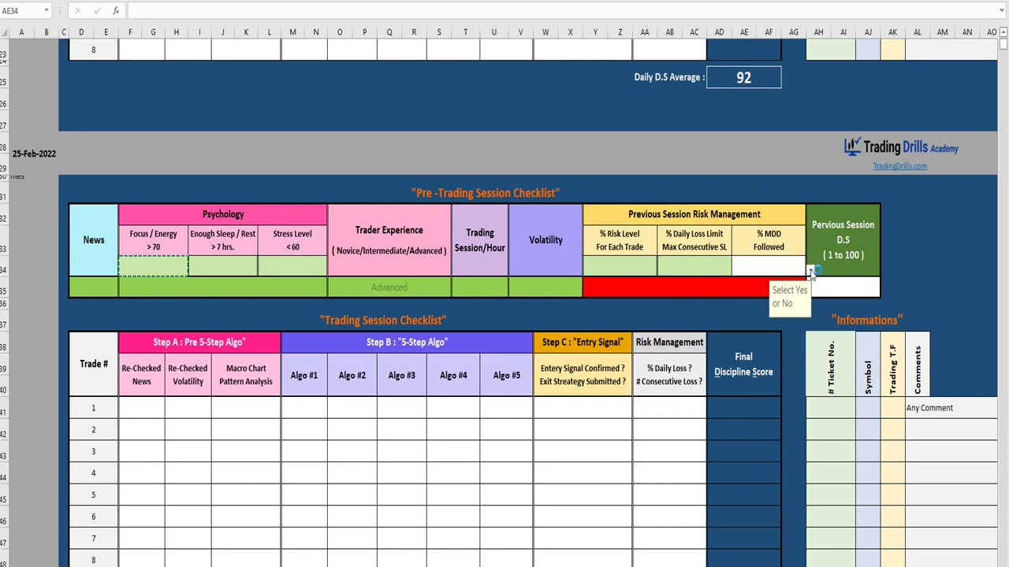
left_click(810, 271)
left_click(788, 283)
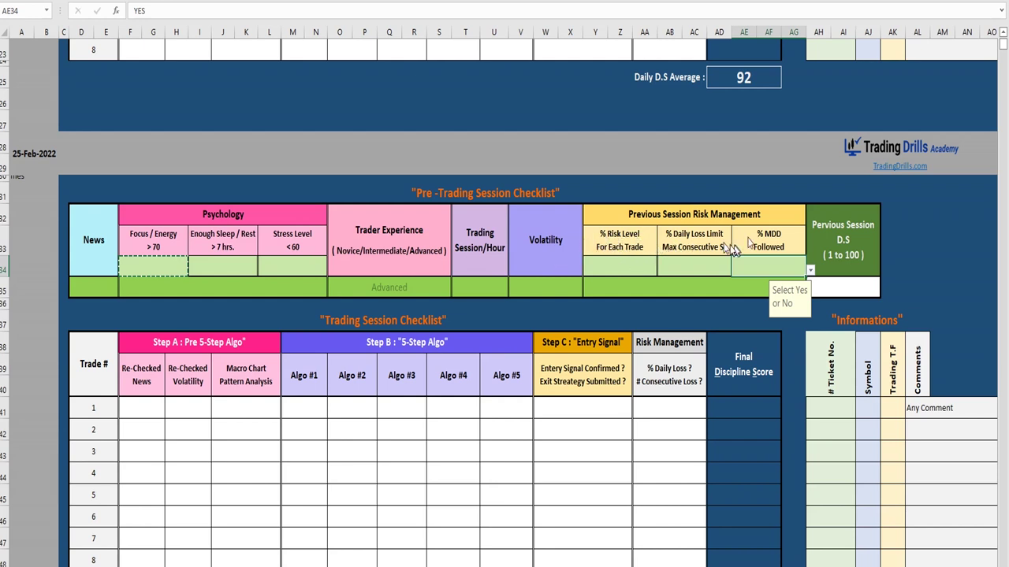
left_click(835, 290)
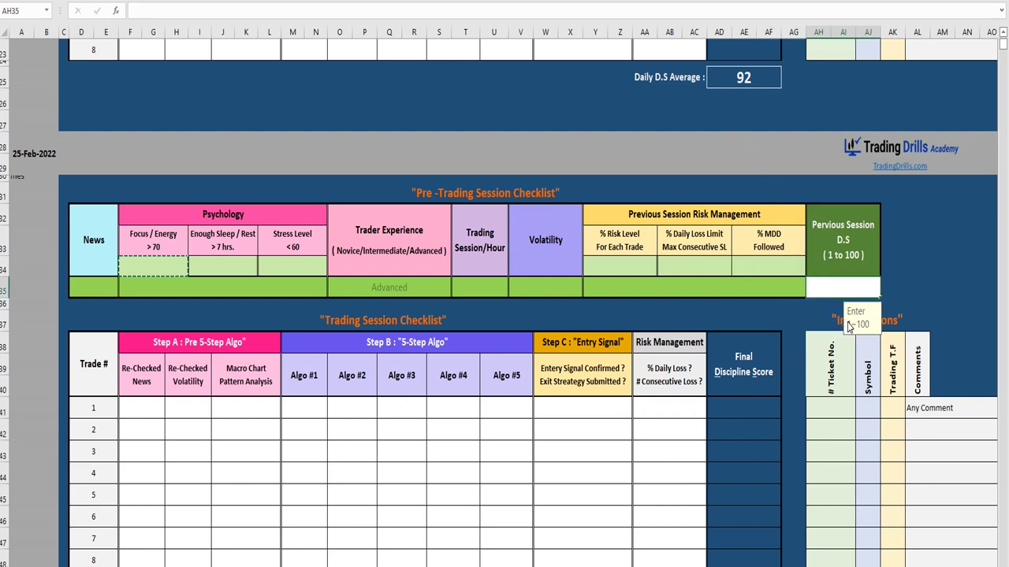
key("Return")
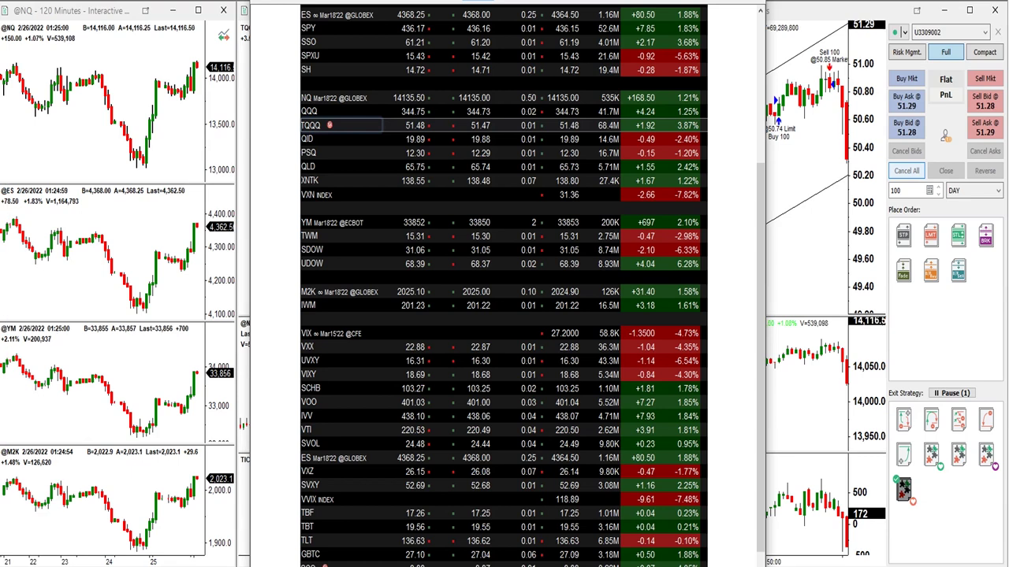
- Switch to the TQQQ charts and draw two steep rising trendlines on the 30-second chart, one under the rally and one above it
key("alt+Tab")
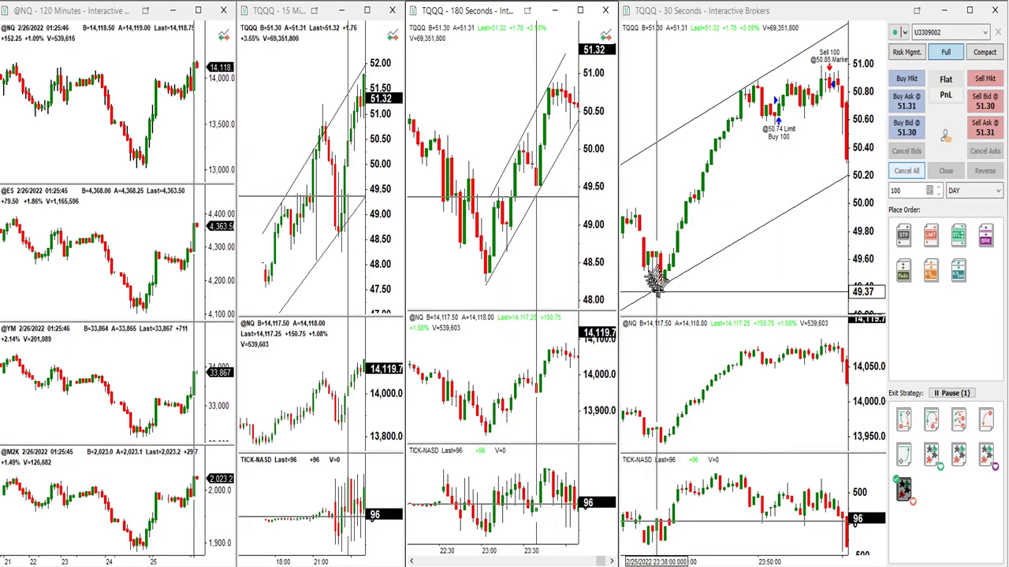
left_click_drag(673, 271, 784, 135)
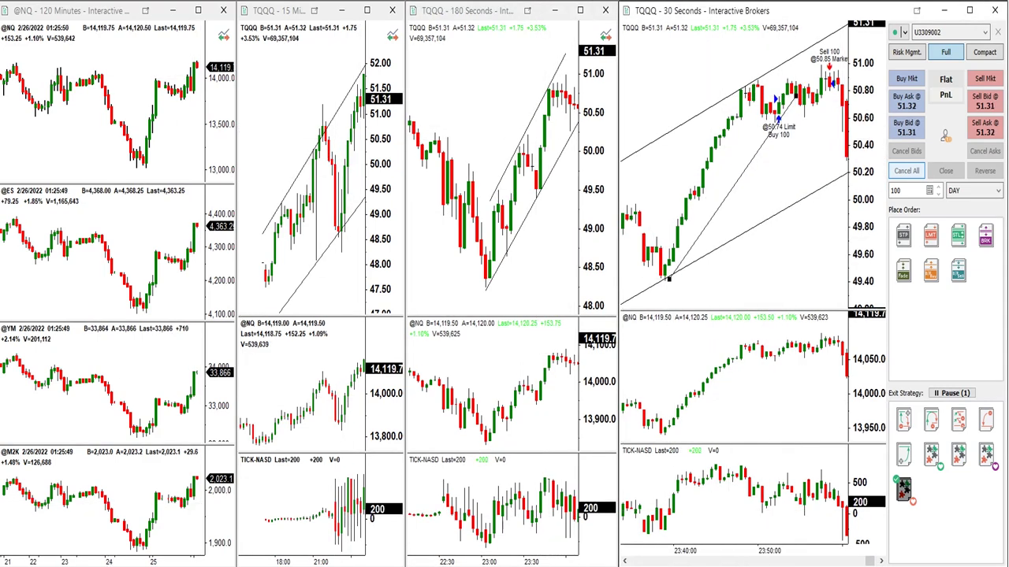
mouse_move(636, 211)
left_mouse_down()
mouse_move(747, 35)
mouse_move(788, 38)
mouse_move(782, 46)
mouse_move(835, 27)
mouse_move(783, 37)
left_mouse_up()
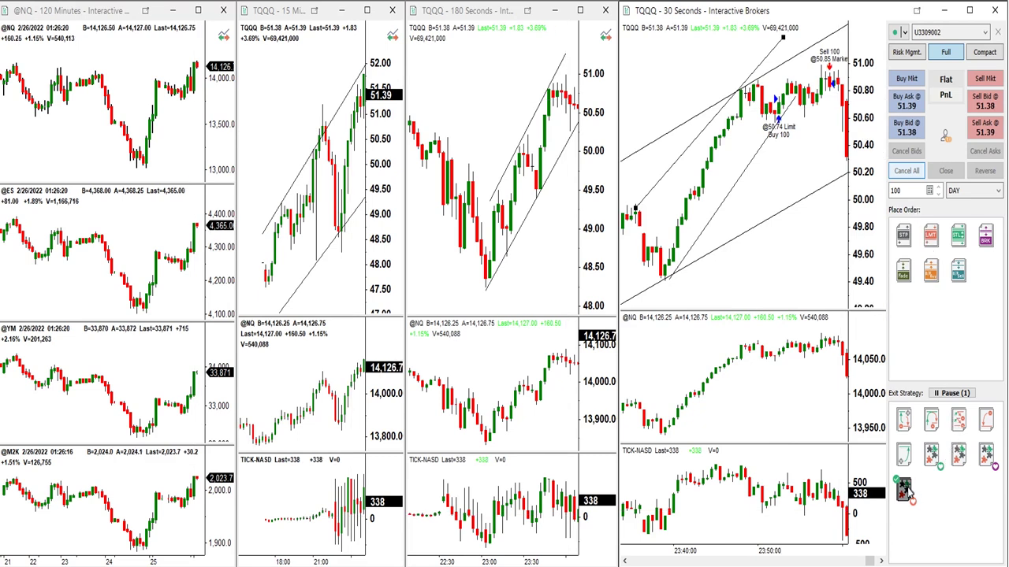
- Review the profit target, stop loss and quantity parameters of the auto-attached Master Strategy exit strategy without changing them
right_click(904, 490)
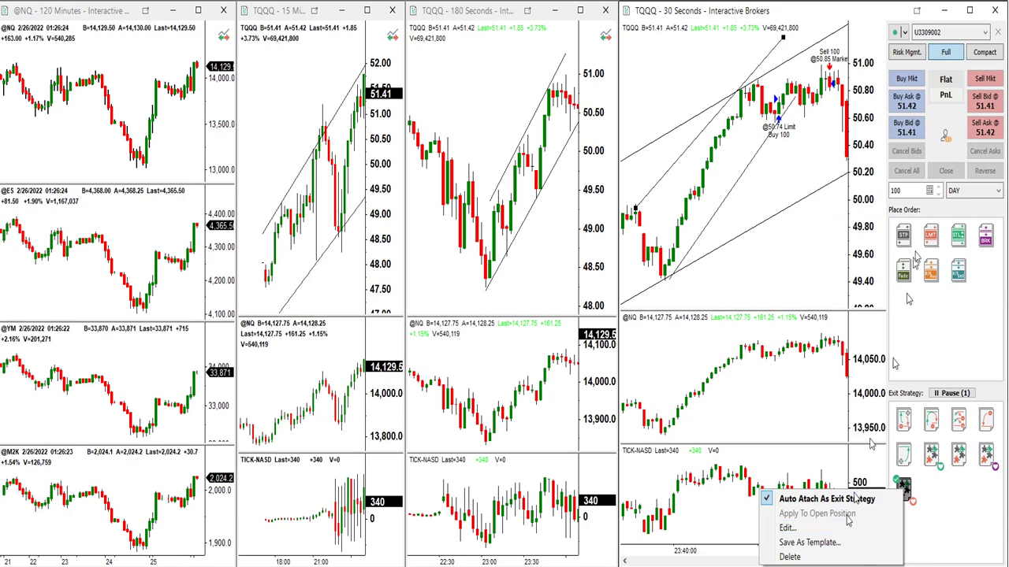
left_click(788, 528)
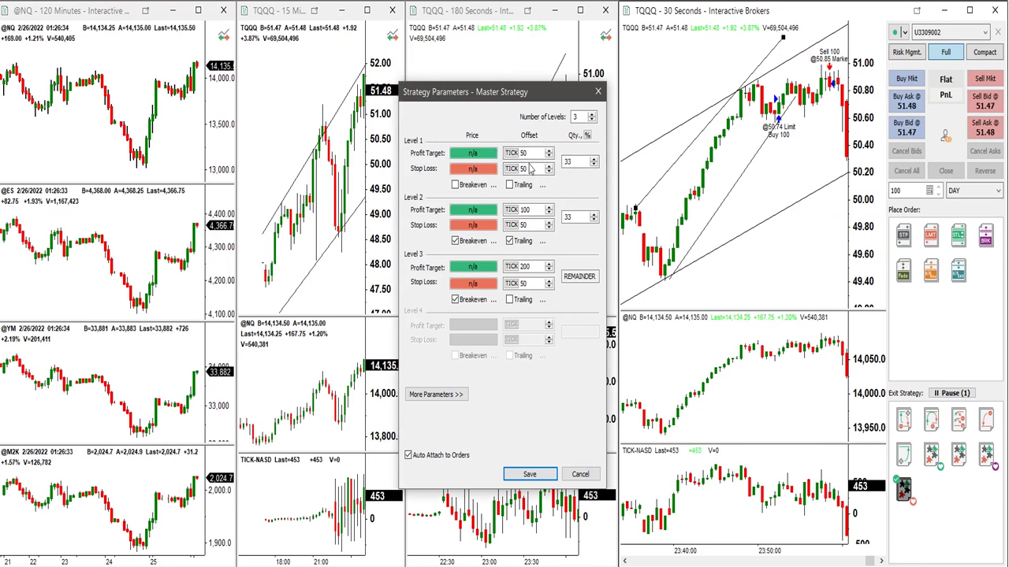
left_click(580, 473)
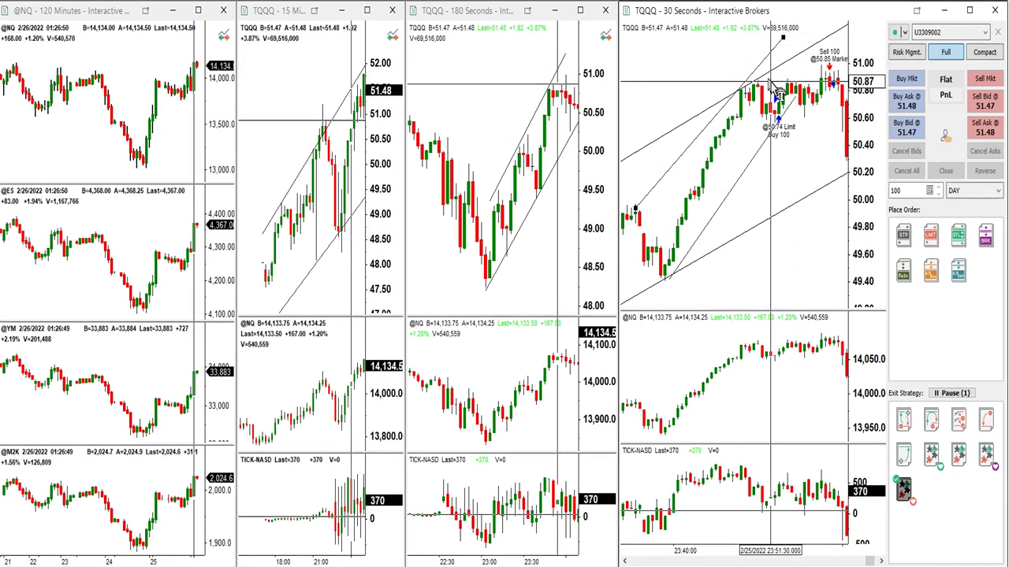
- Move the upper end of the steep upper trendline to a slightly earlier time on the 30-second TQQQ chart
mouse_move(782, 35)
left_click_drag(783, 35, 755, 35)
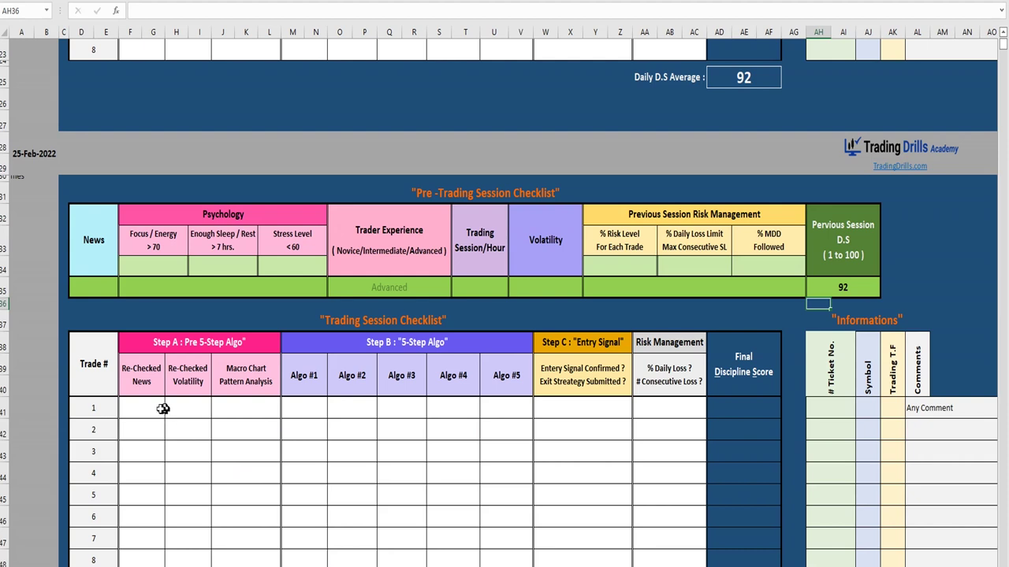
- Answer YES for Re-Checked News, Re-Checked Volatility and Macro Chart Pattern Analysis in the trade 1 row
left_click(161, 412)
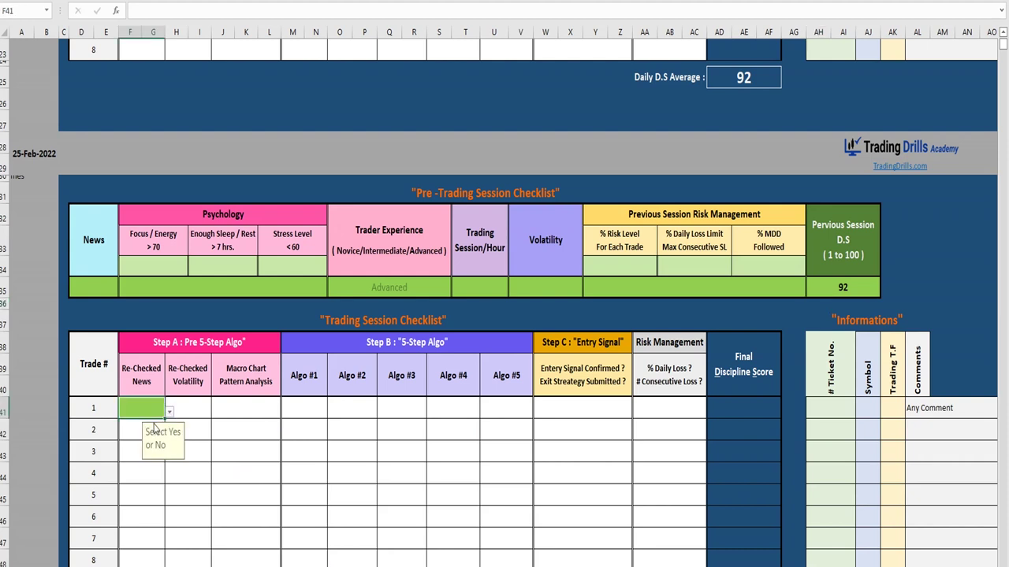
left_click(189, 410)
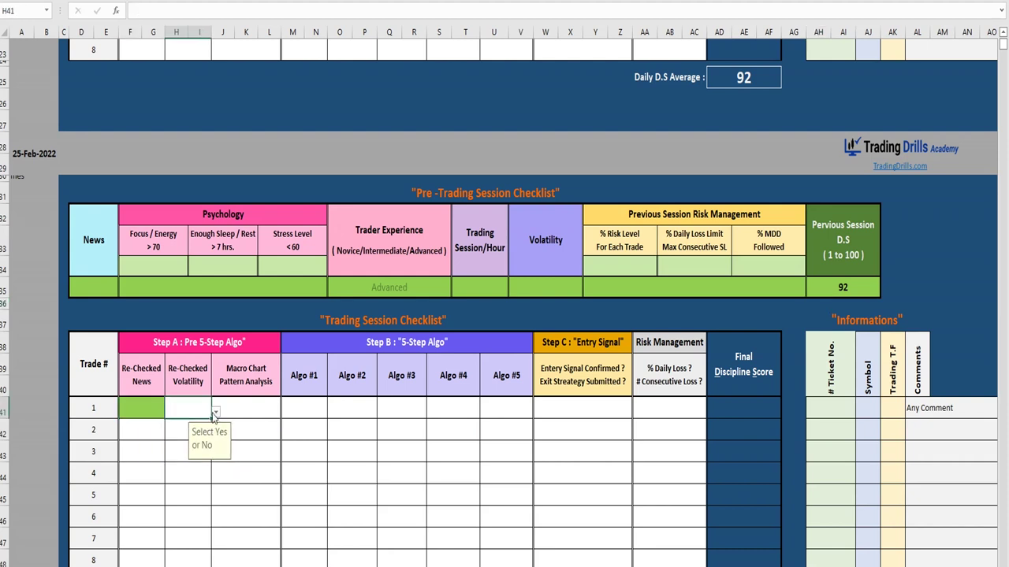
left_click(215, 412)
left_click(192, 426)
left_click(246, 412)
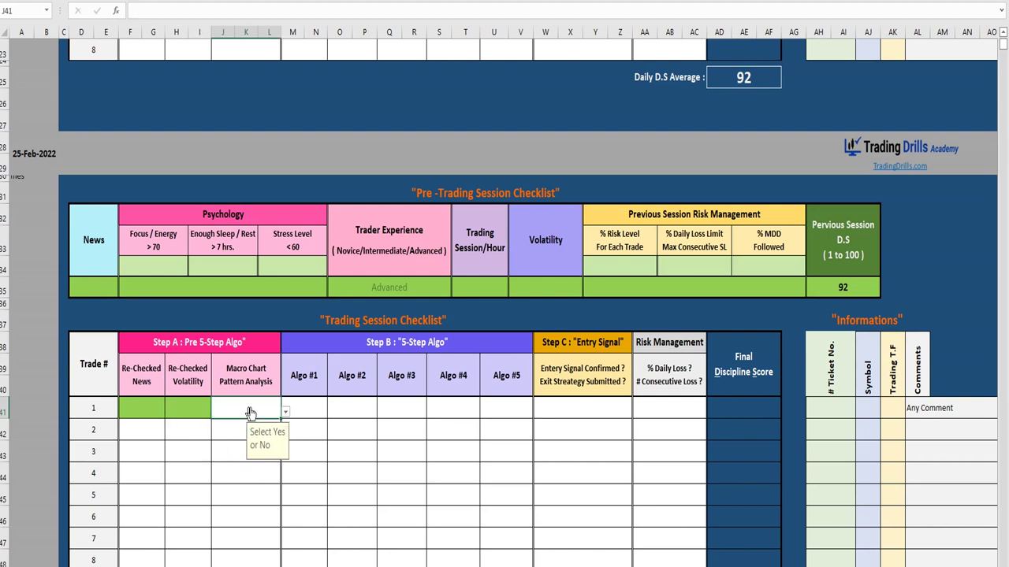
left_click(284, 413)
left_click(246, 424)
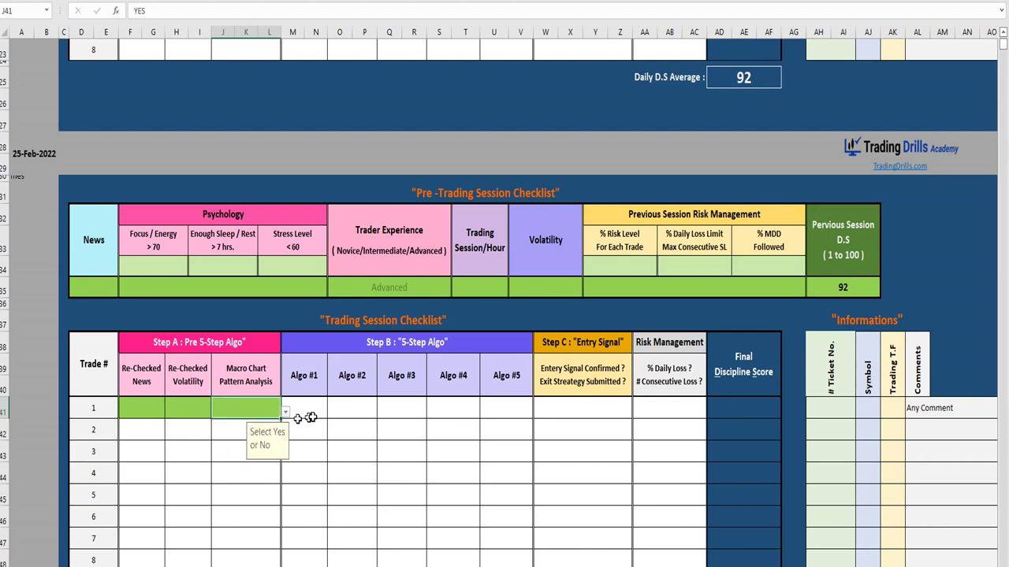
- Enter a score of 100 for each of Algo #1 through Algo #5 in the trade 1 row
left_click(313, 418)
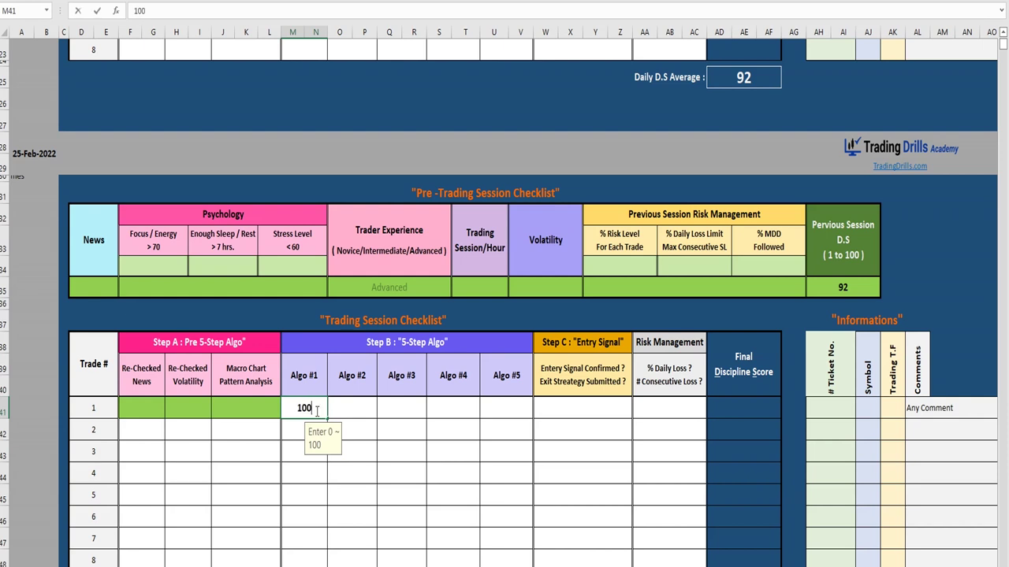
type("100")
key("Tab")
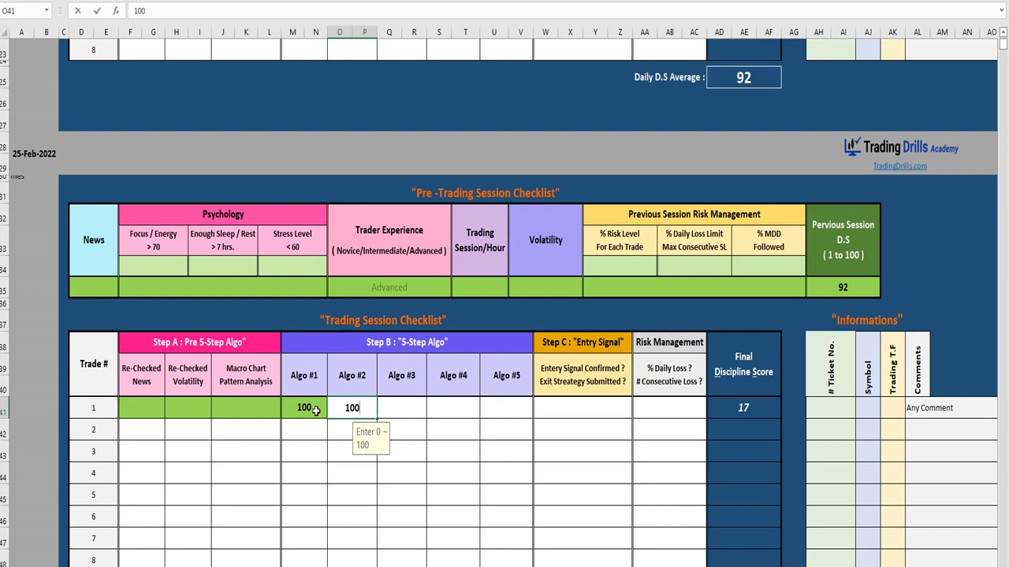
key("Tab")
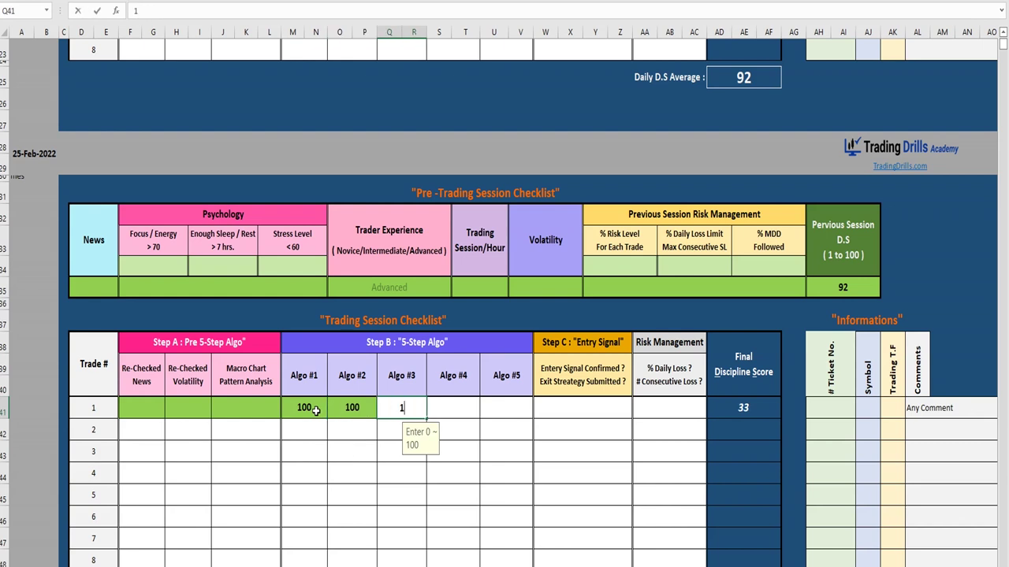
key("Tab")
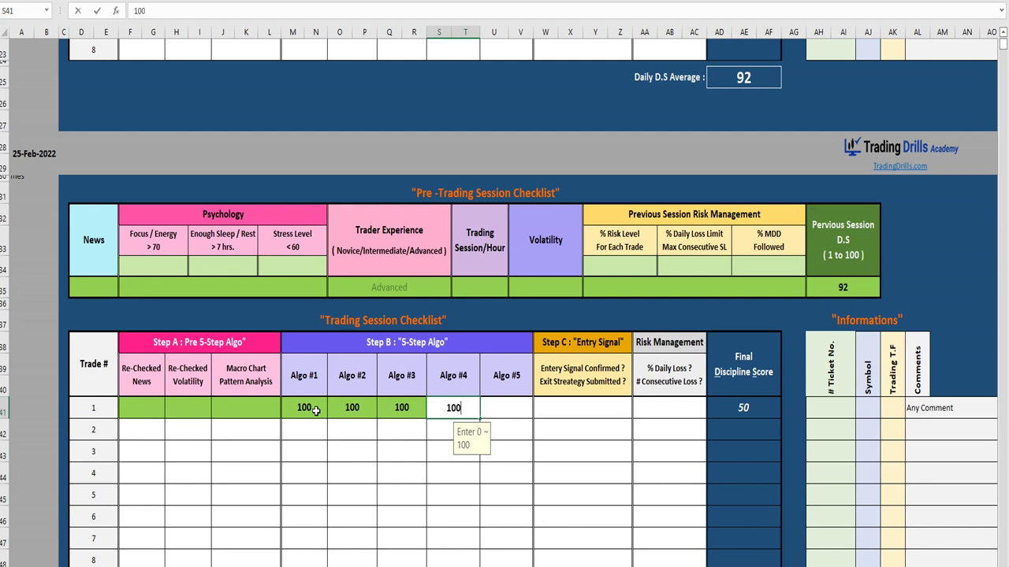
key("Tab")
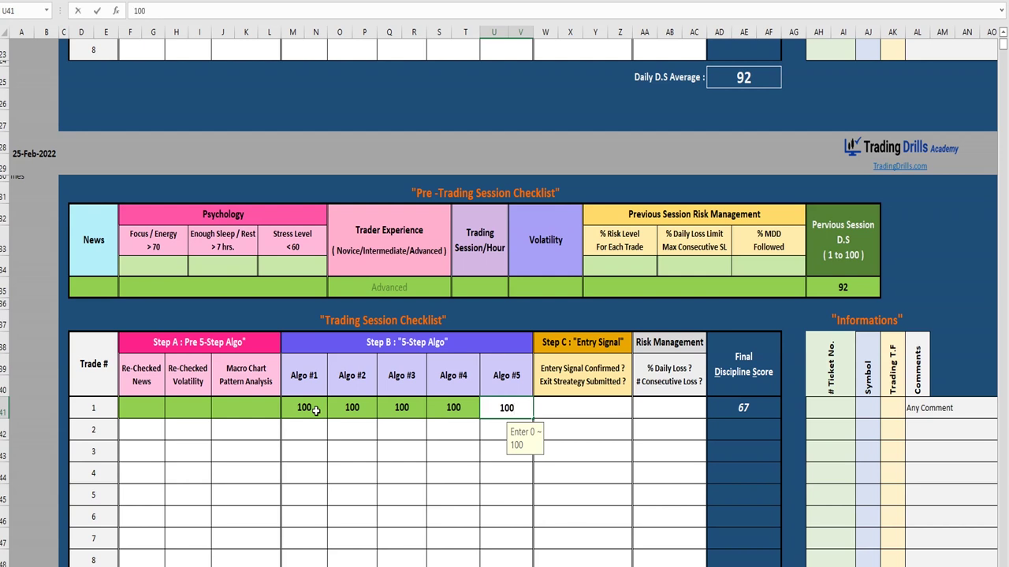
key("Tab")
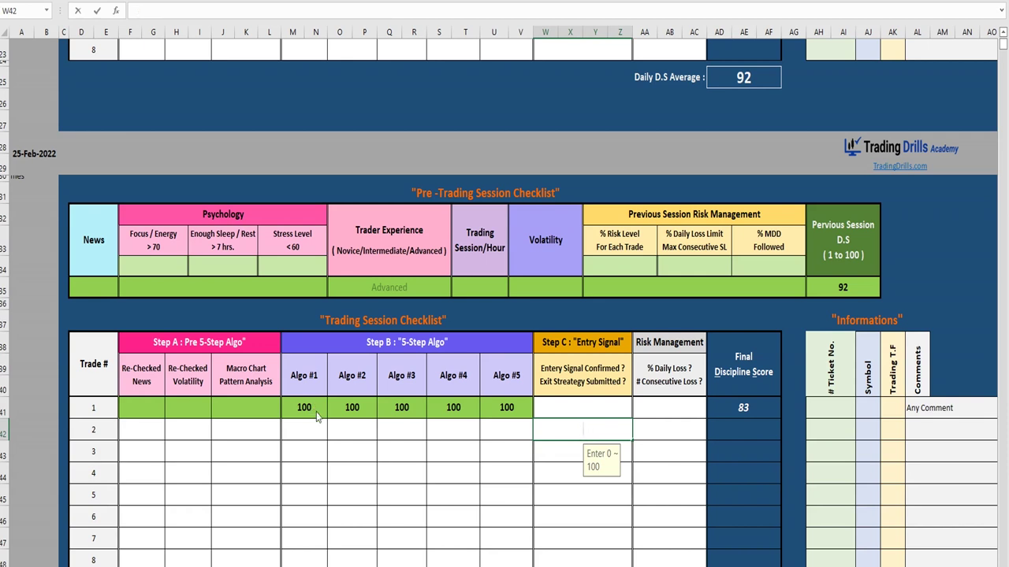
- Score trade 1's Step C entry signal as 100 and answer YES for its Risk Management check
key("Up")
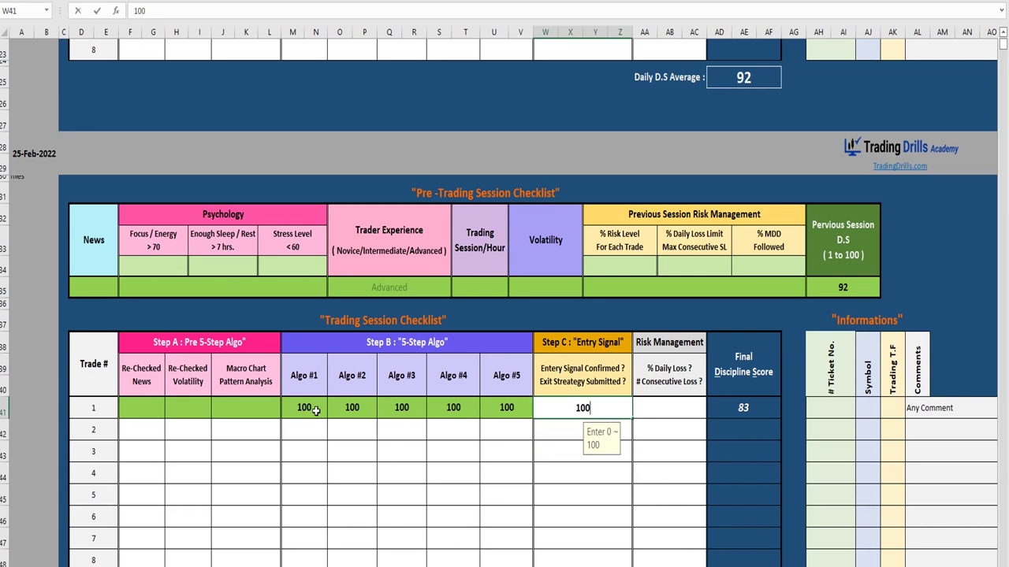
key("Return")
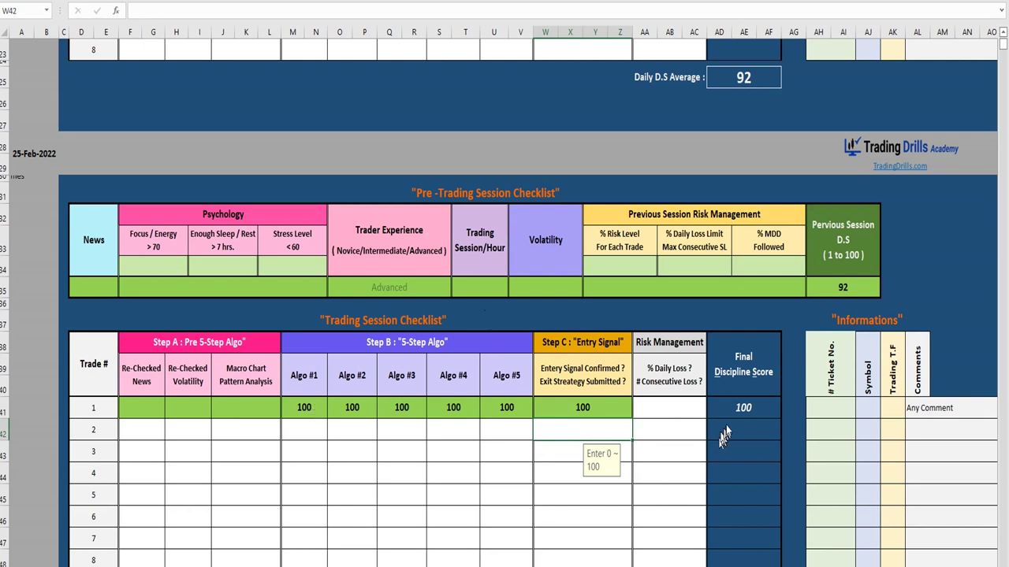
left_click(699, 408)
left_click(710, 412)
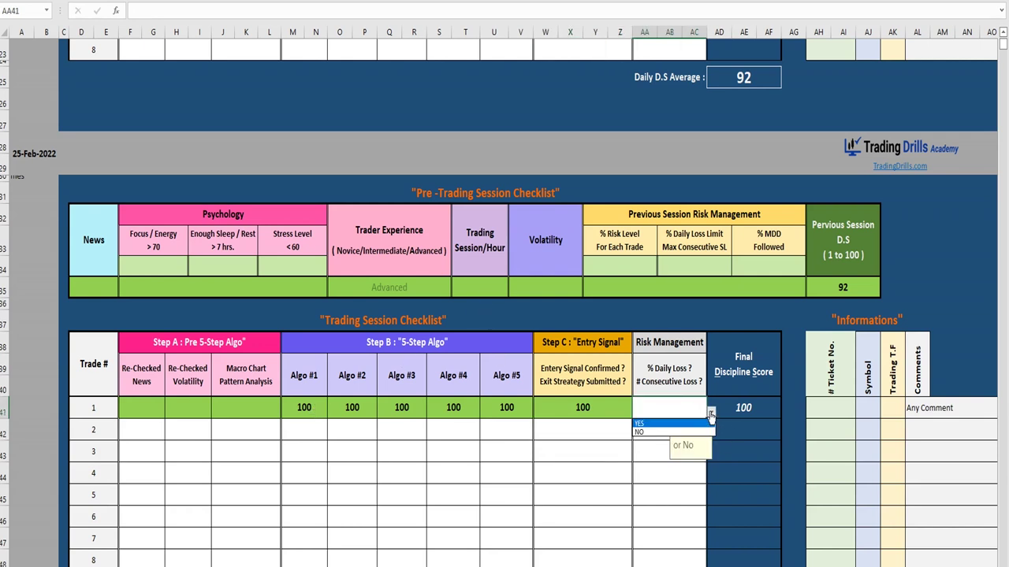
left_click(662, 425)
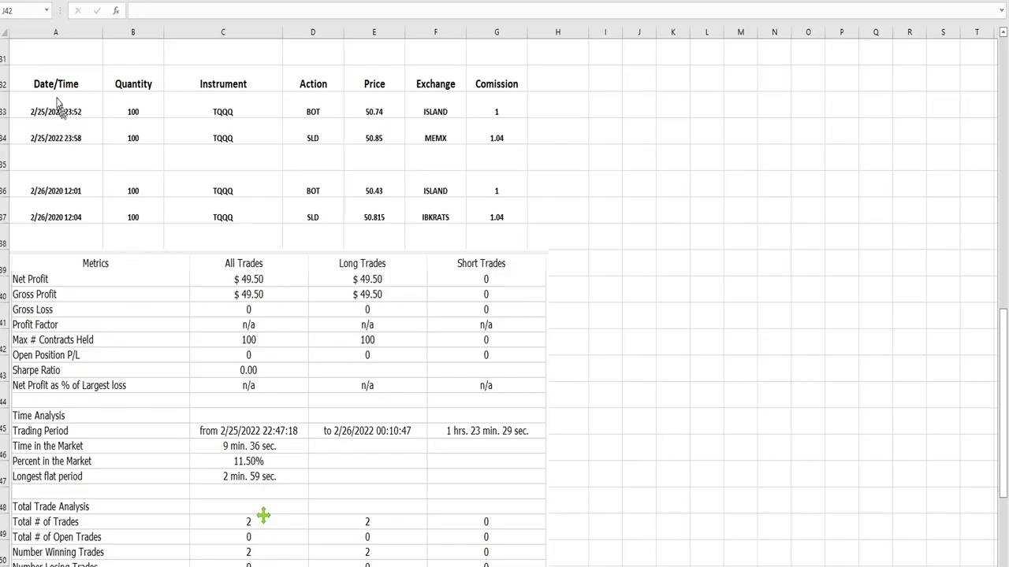
- Review the logged TQQQ trades and their entries and exits against the channel on the 30-second chart
mouse_move(52, 112)
left_mouse_down()
mouse_move(457, 180)
mouse_move(511, 162)
left_mouse_up()
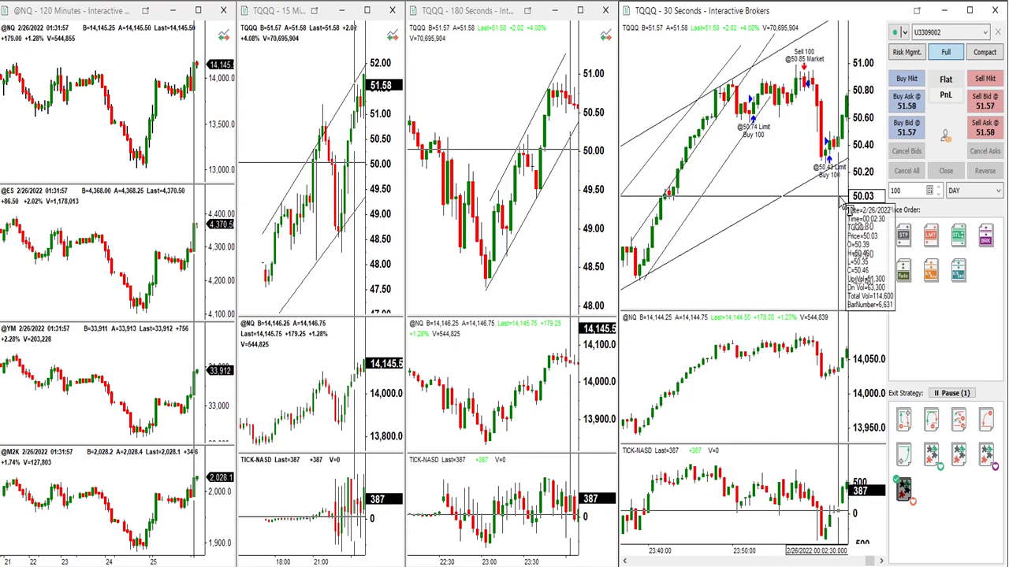
mouse_move(845, 207)
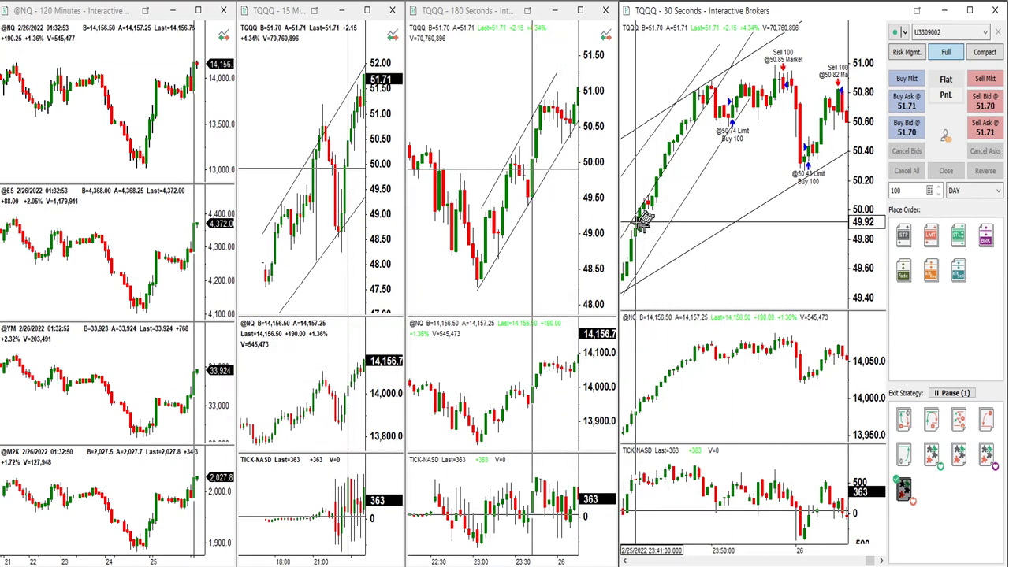
mouse_move(631, 214)
left_mouse_down()
mouse_move(839, 126)
mouse_move(857, 81)
left_mouse_up()
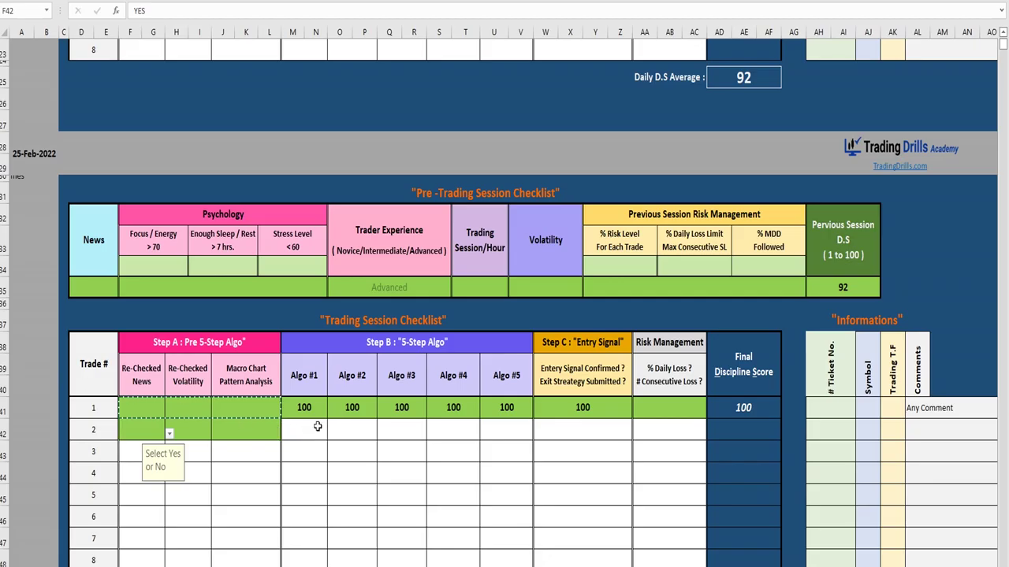
- Paste trade 1's YES answers into trade 2's Step A cells and score its Algo #1 and Algo #2 as 100
key("ctrl+v")
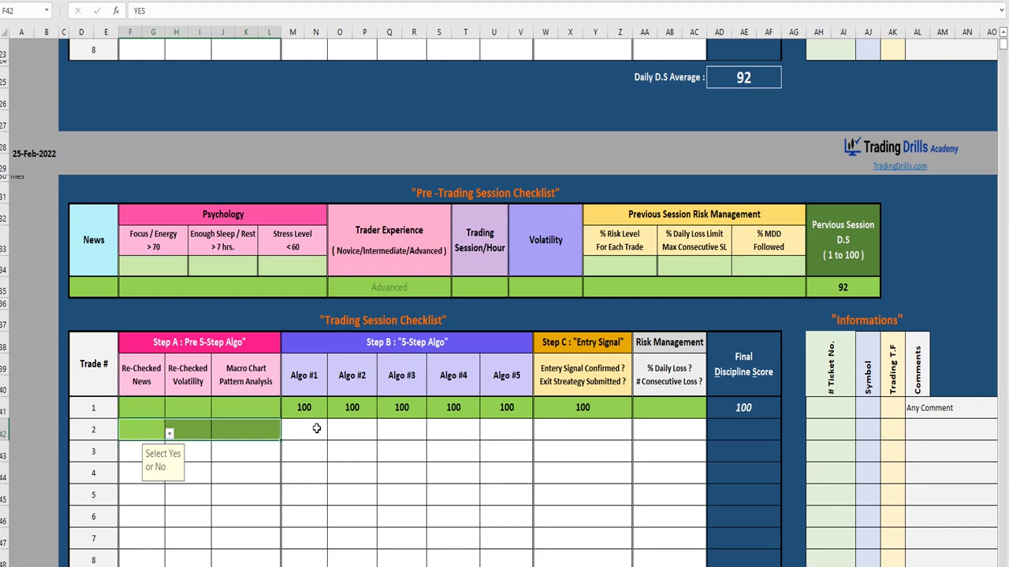
left_click(315, 429)
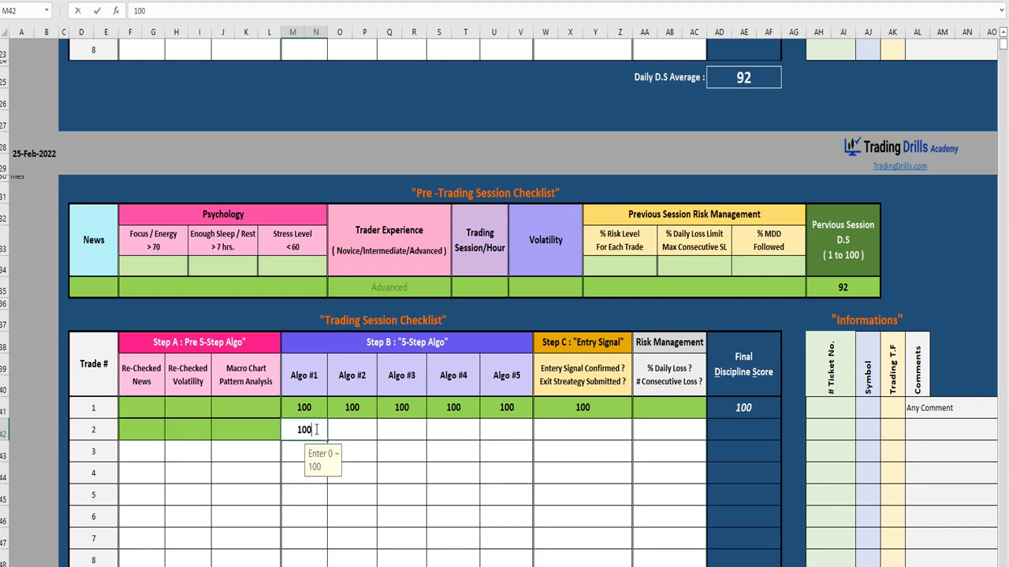
key("Tab")
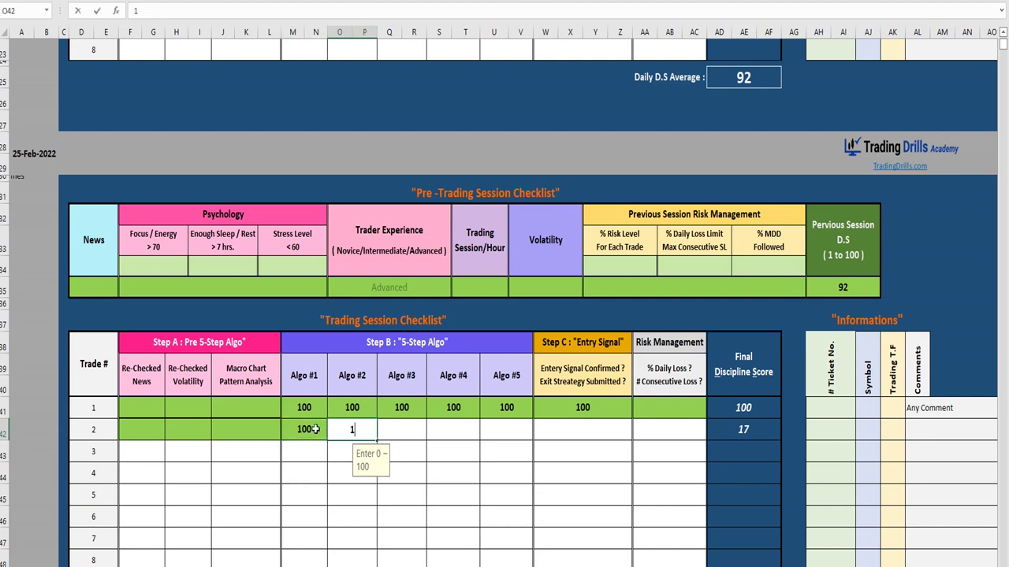
key("Tab")
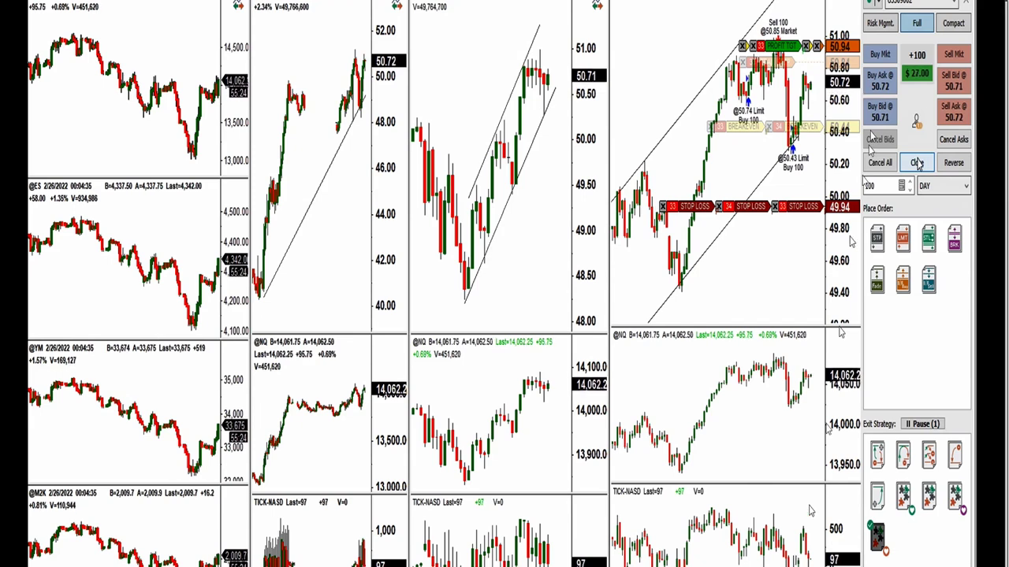
- Close the open 100-share TQQQ position in MultiCharts and return to the Excel checklist
left_click(917, 162)
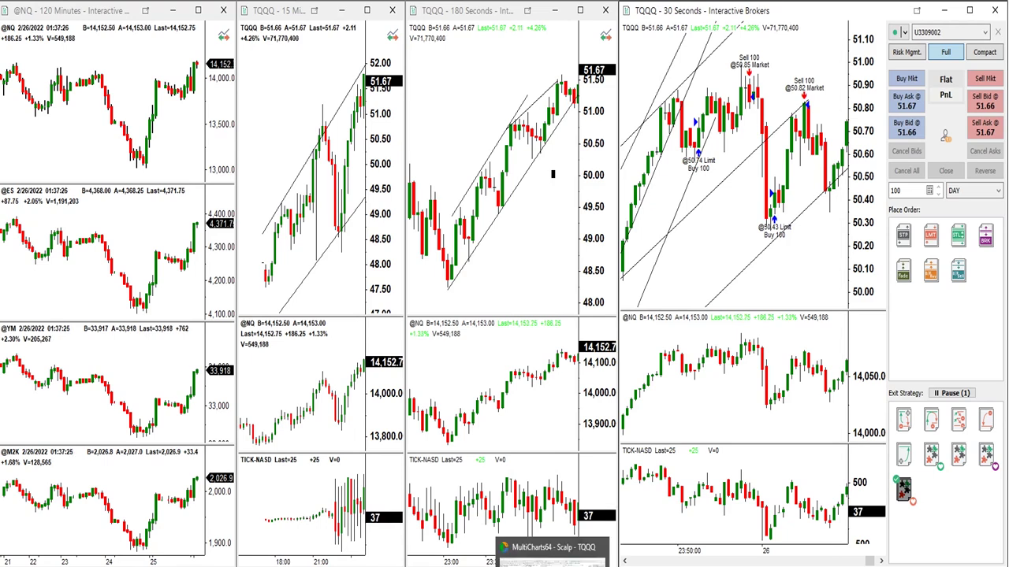
left_click(493, 552)
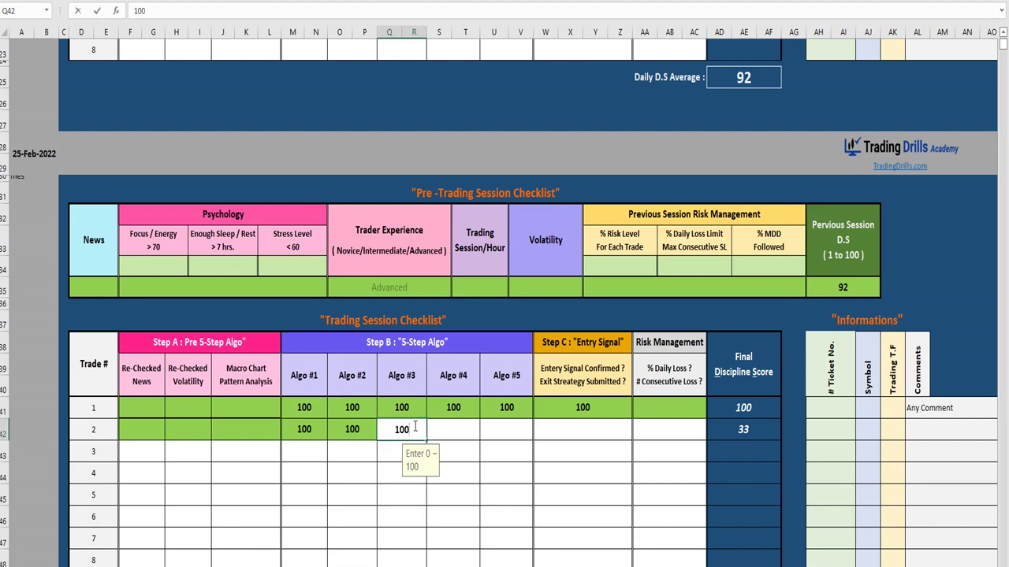
- Enter a score of 100 for each of Algo #3, Algo #4 and Algo #5 in the trade 2 row
key("Tab")
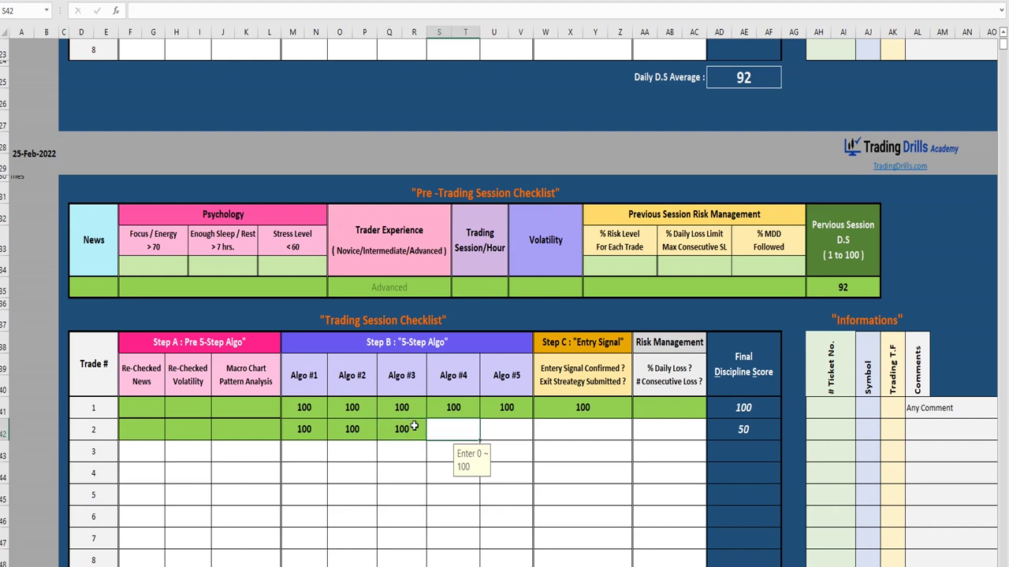
key("Tab")
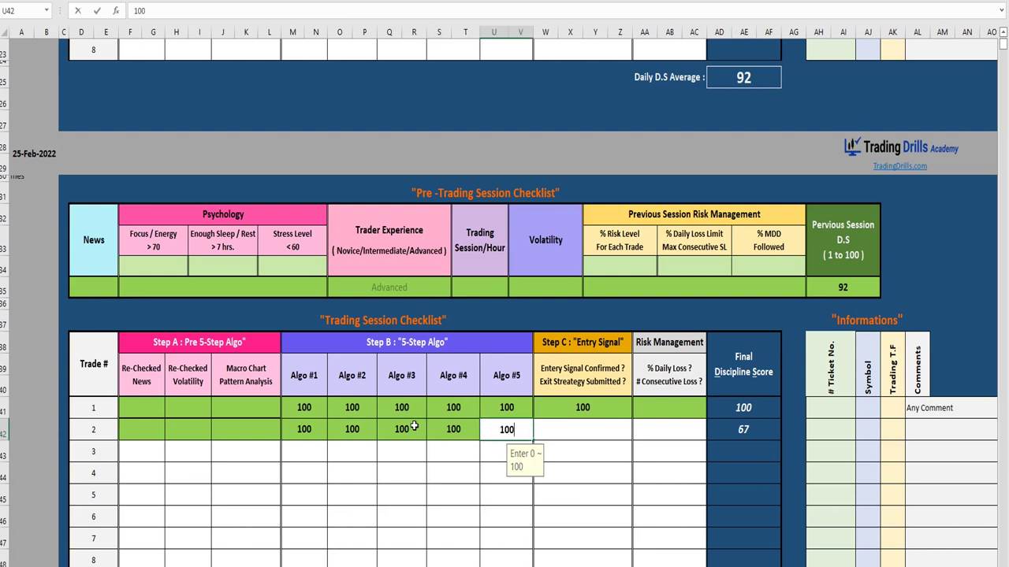
key("Tab")
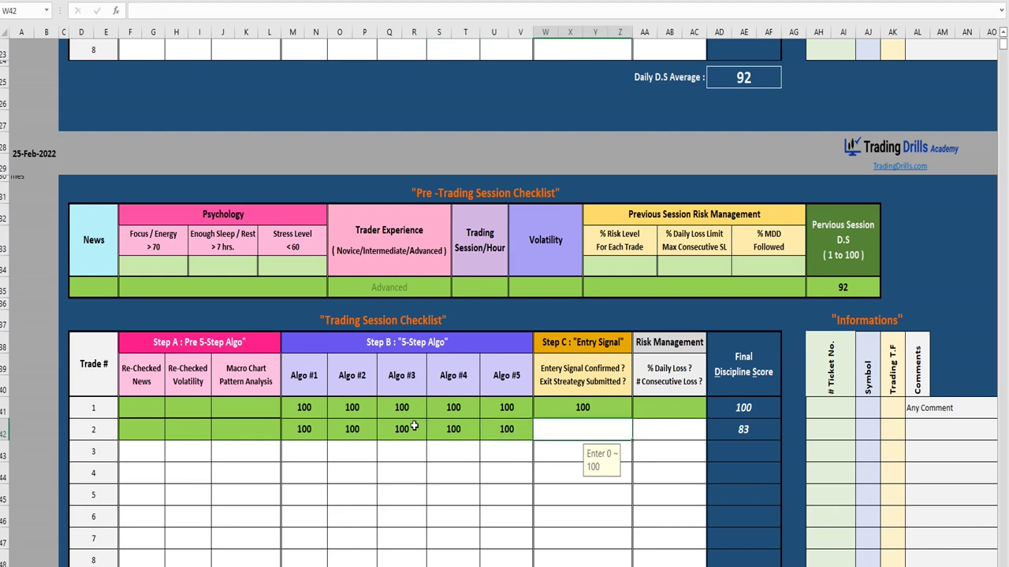
- Score trade 2's Step C entry signal as 100 and answer YES for its Risk Management check
type("100")
key("Tab")
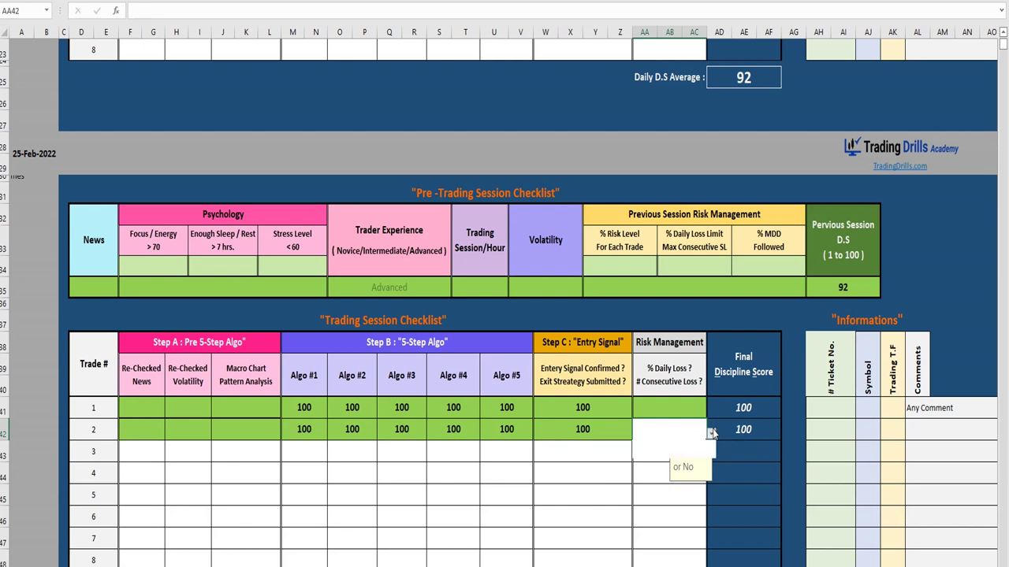
key("Escape")
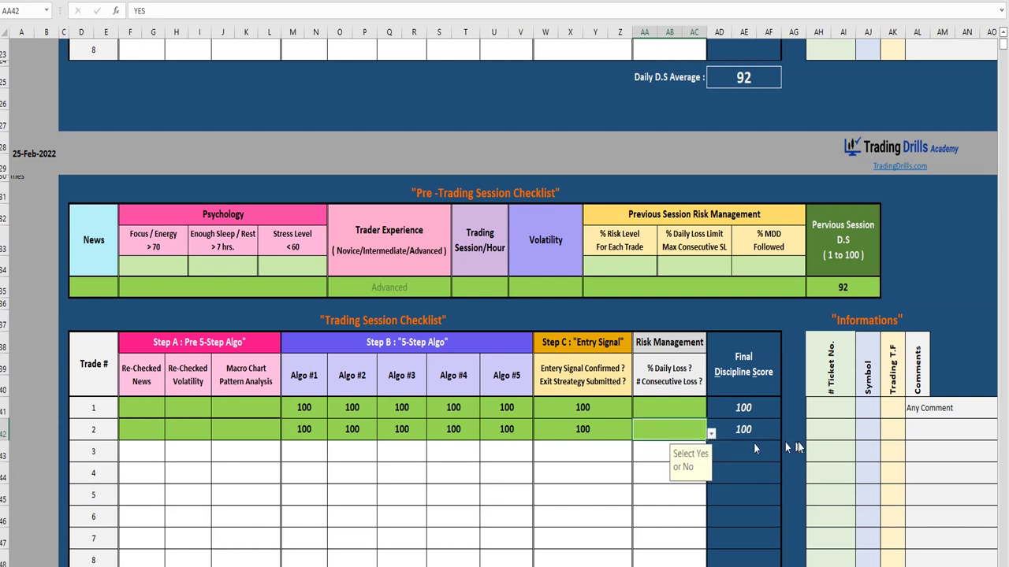
left_click(610, 452)
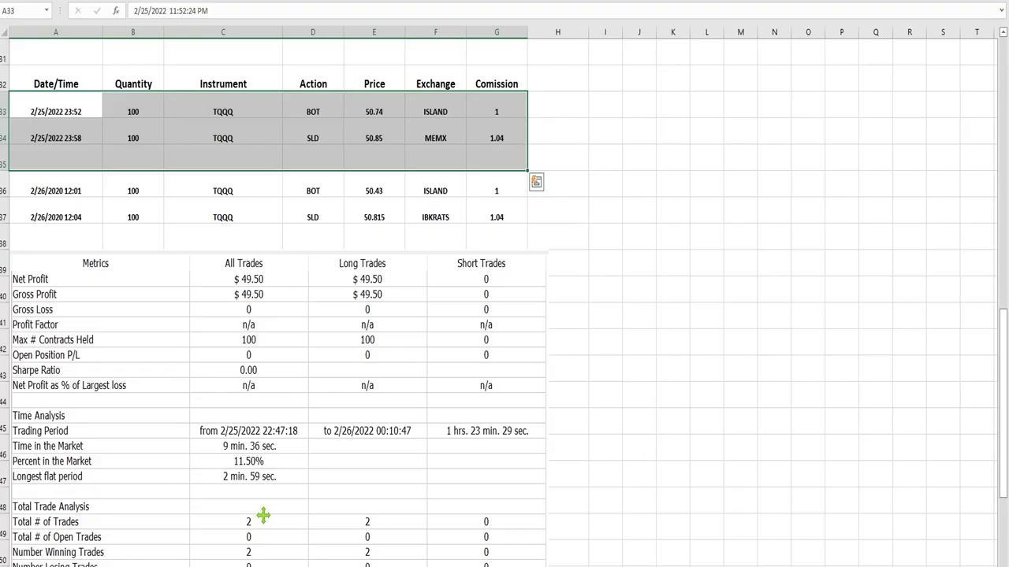
- Examine the second TQQQ trade's log entries and the performance metrics below them, then return to the discipline checklist
left_click(72, 204)
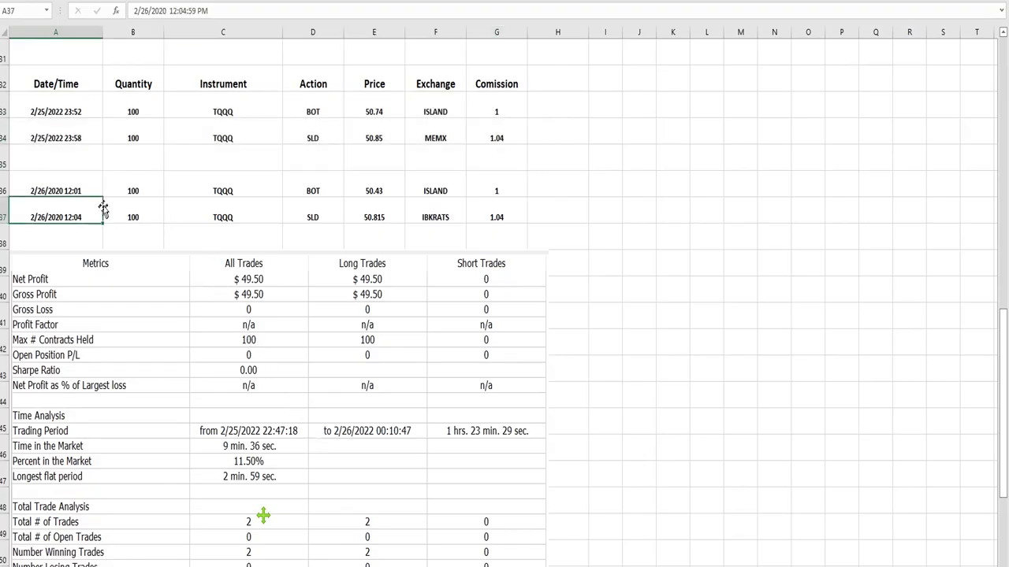
left_click(421, 230)
left_click(297, 315)
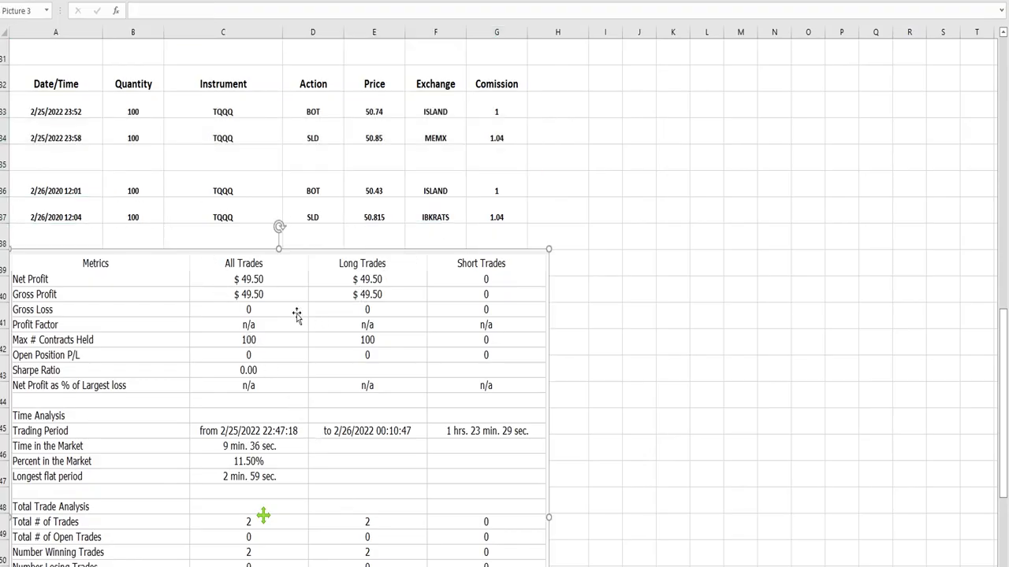
scroll(684, 403, "down", 2)
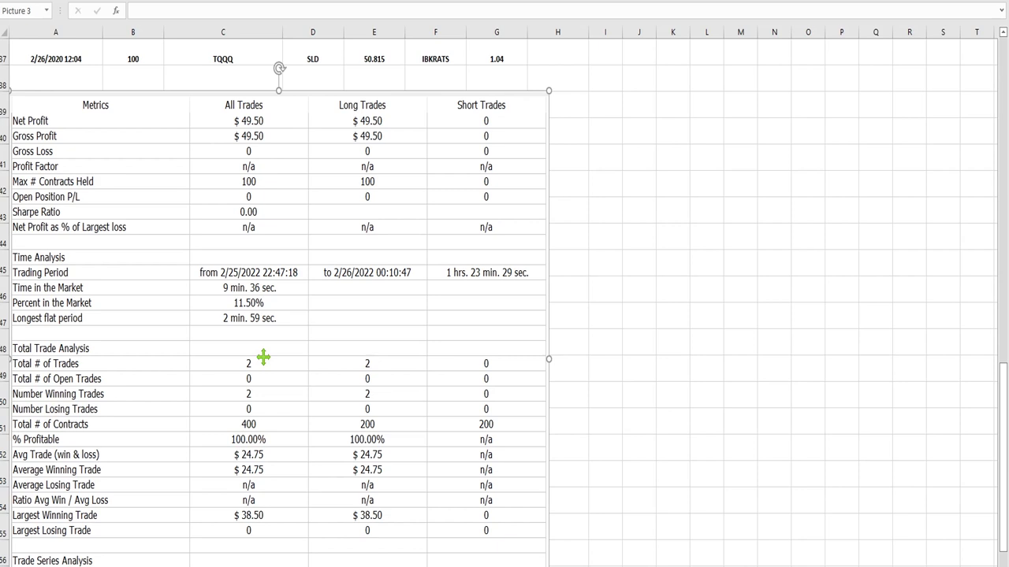
key("Escape")
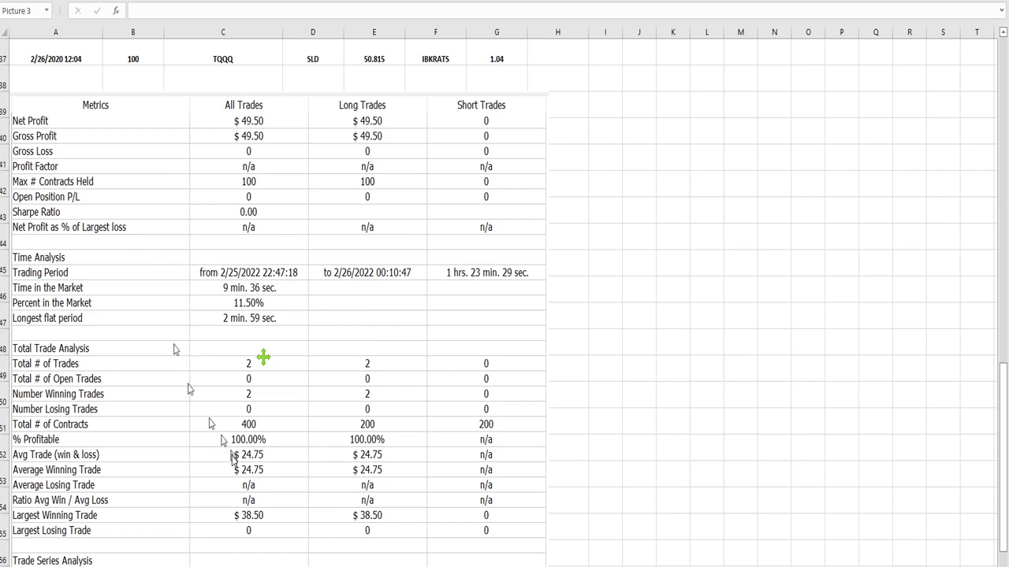
left_click(263, 357)
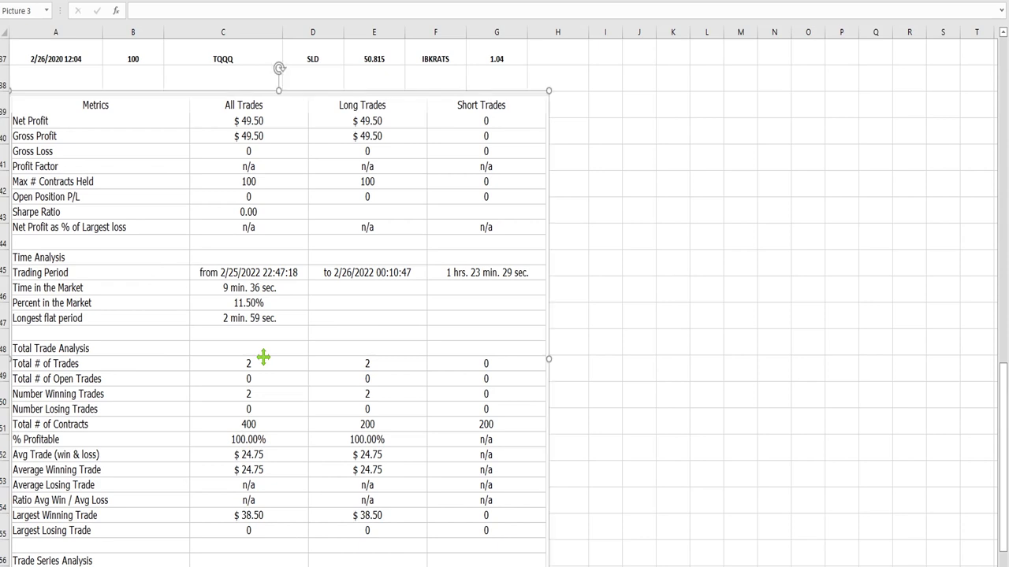
key("ctrl+Page_Up")
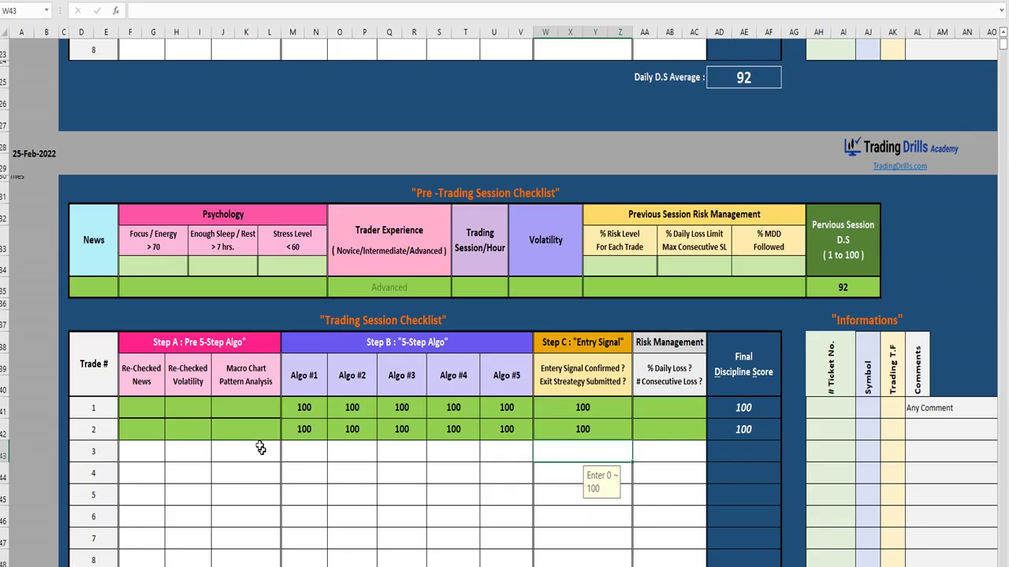